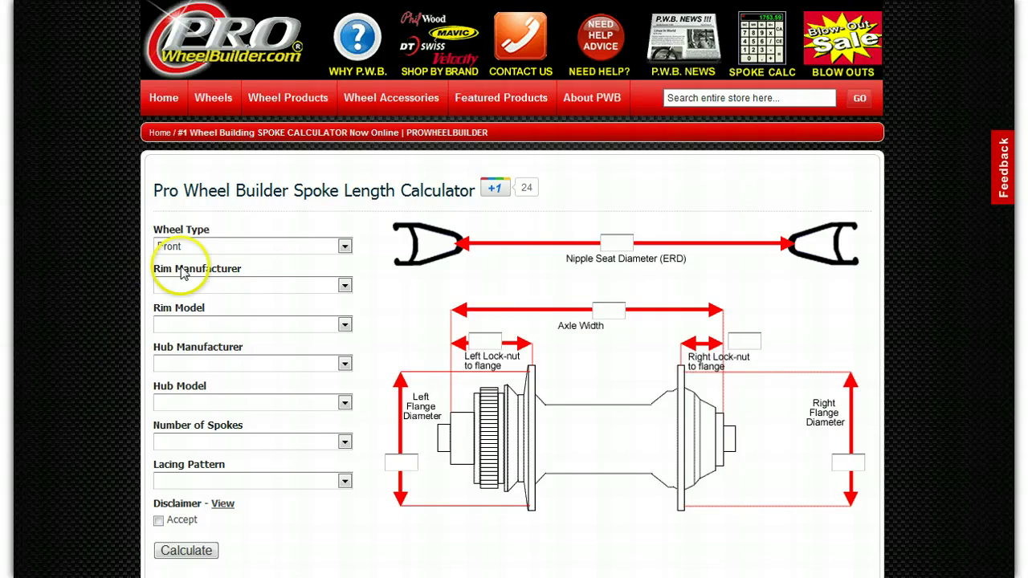
Step: Keep Front as the wheel type and enter 542 in the nipple seat diameter box
left_click(213, 254)
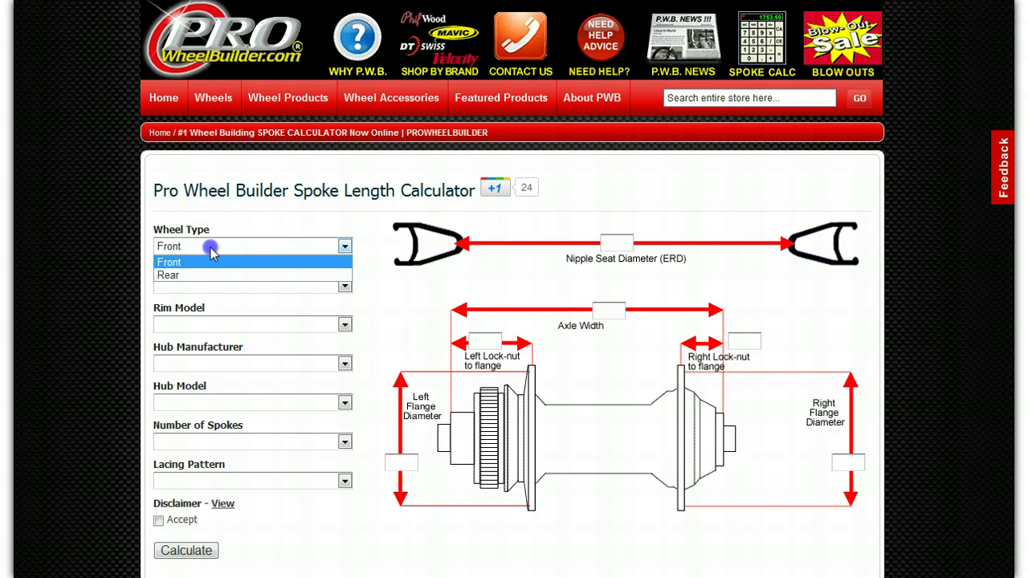
left_click(200, 266)
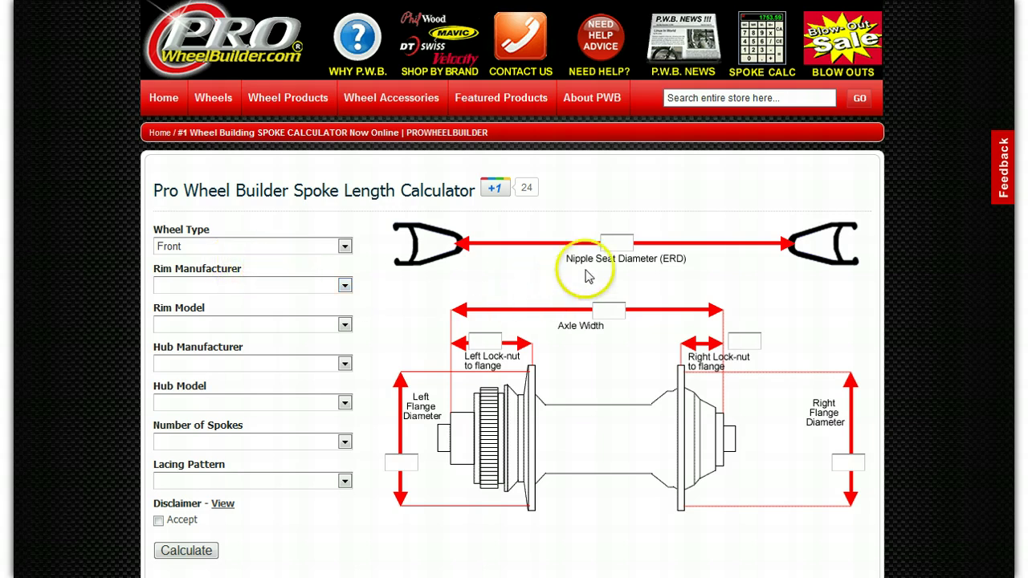
left_click(615, 241)
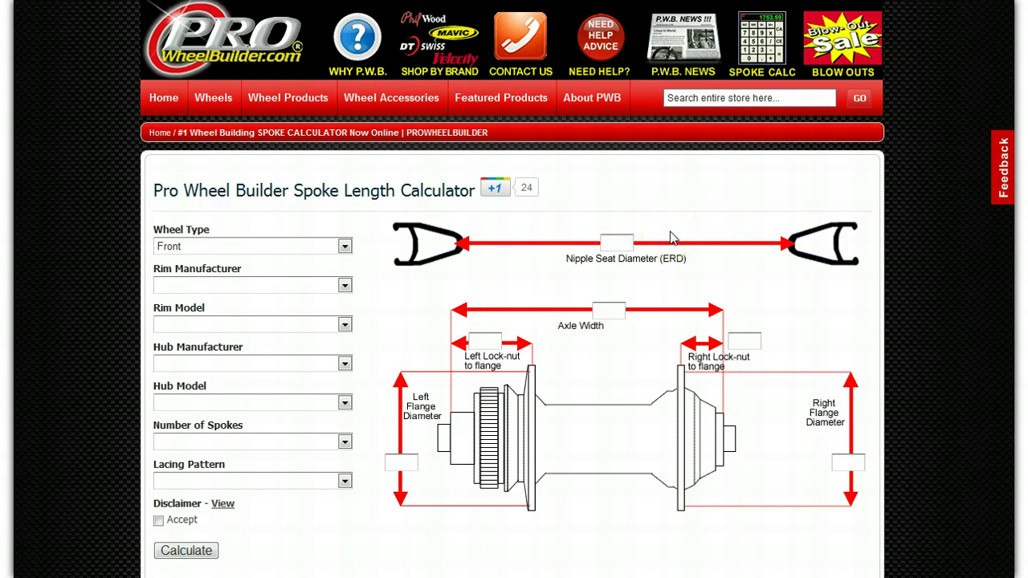
type("542")
Step: Choose the DT RR465 700c rim
left_click(299, 286)
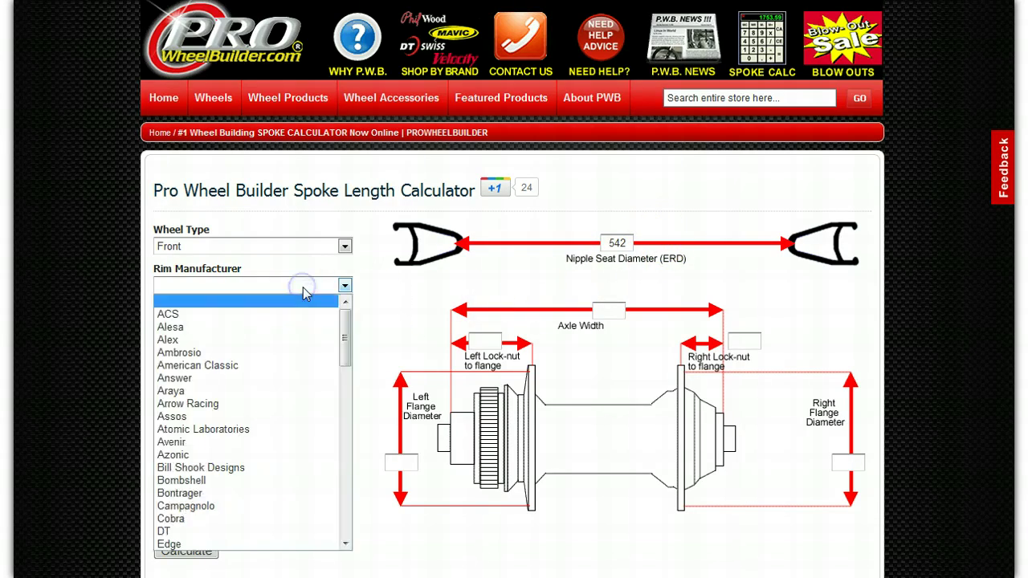
scroll(285, 313, "down", 2)
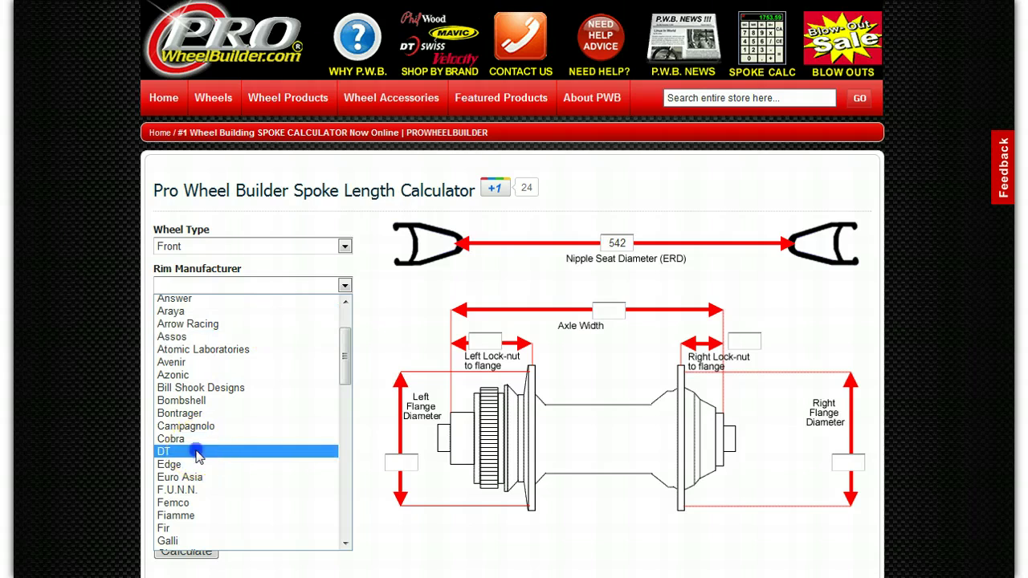
left_click(197, 451)
left_click(257, 323)
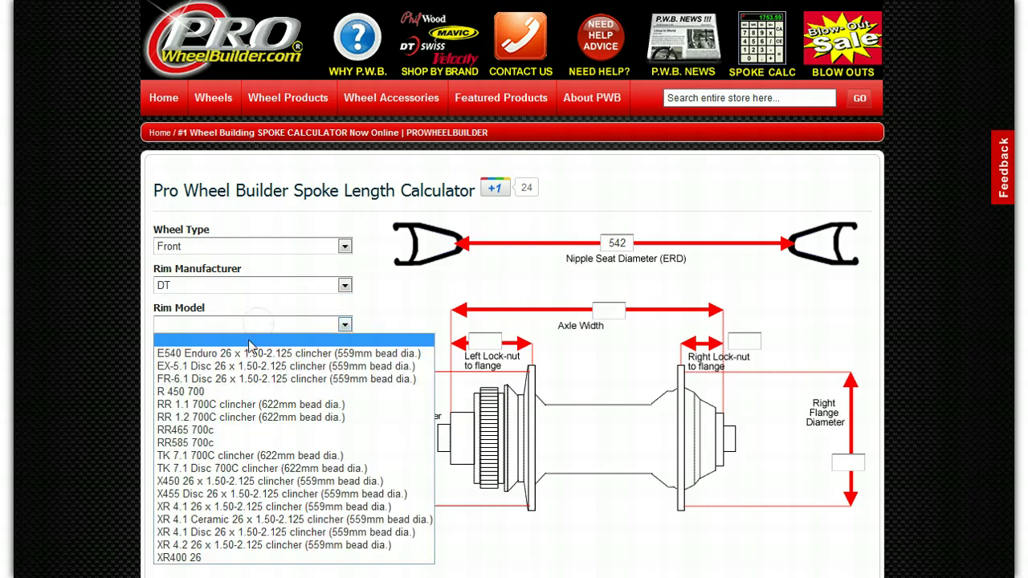
left_click(205, 429)
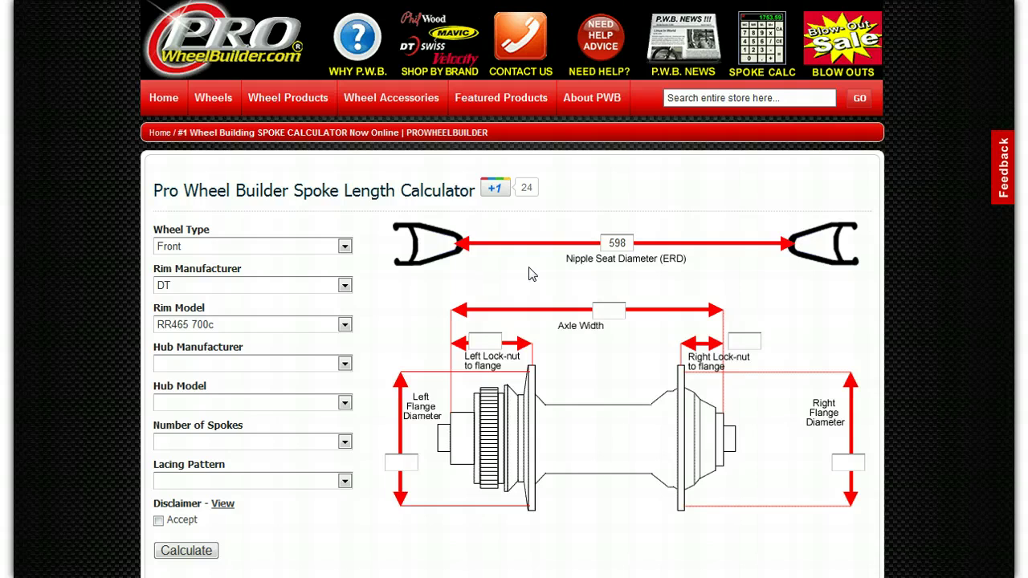
Step: Change the rim's nipple seat diameter (ERD) from 598 to 599
left_click(625, 242)
key("BackSpace")
type("9")
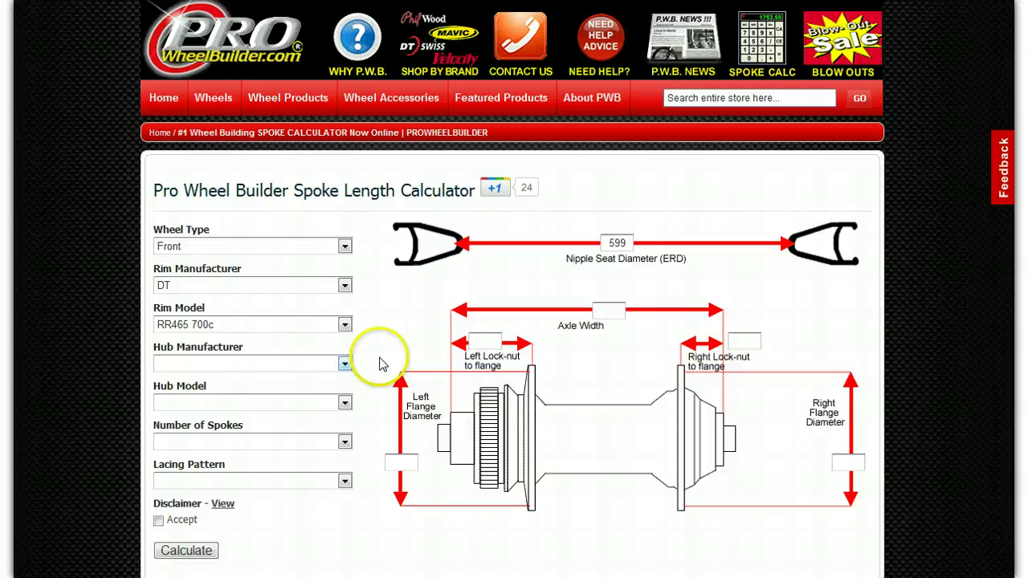
Step: Select the CAMPAGNOLO RECORD (Front) hub and change its left flange diameter from 39 to 38.5
left_click(606, 310)
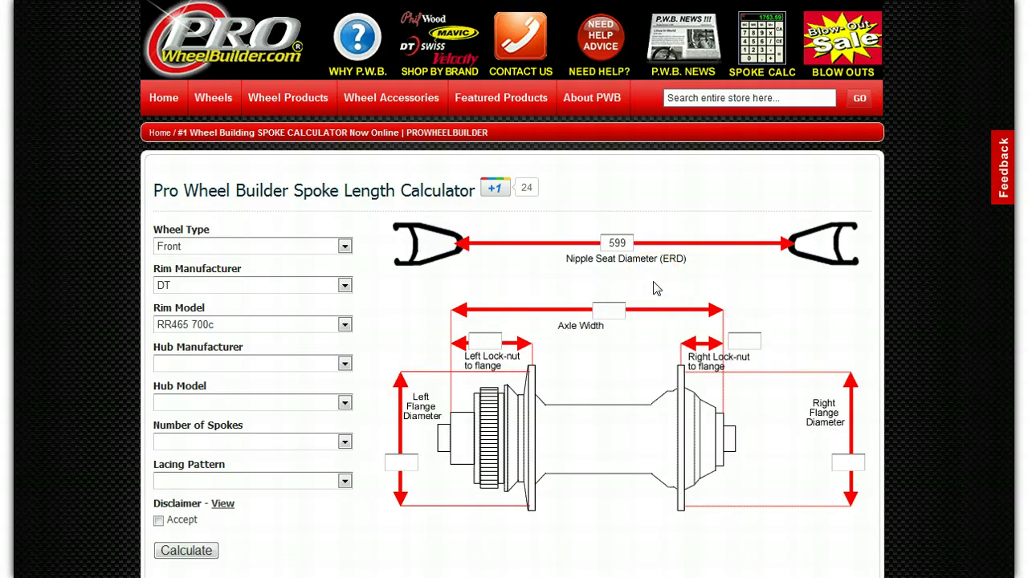
left_click(265, 364)
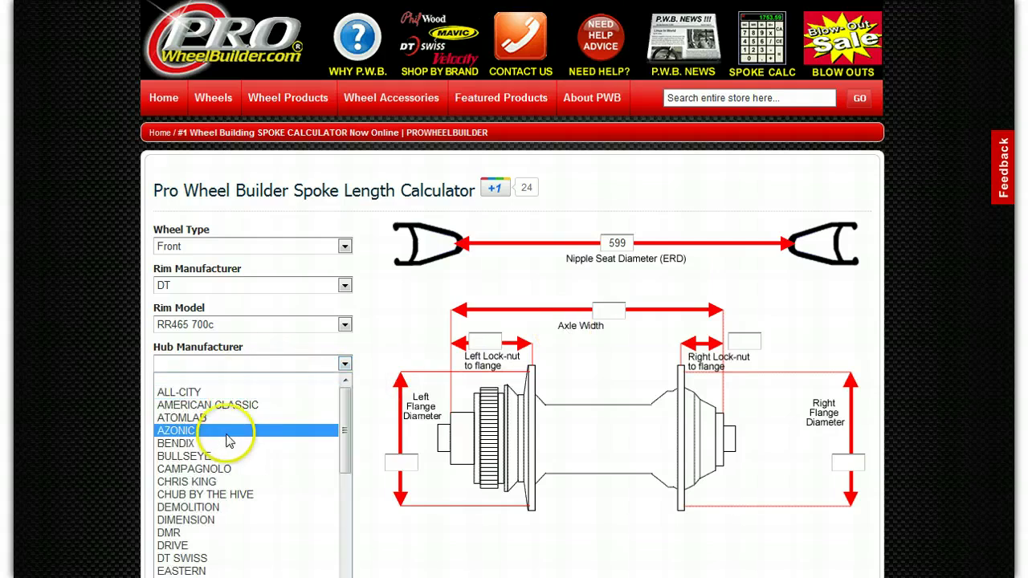
left_click(229, 469)
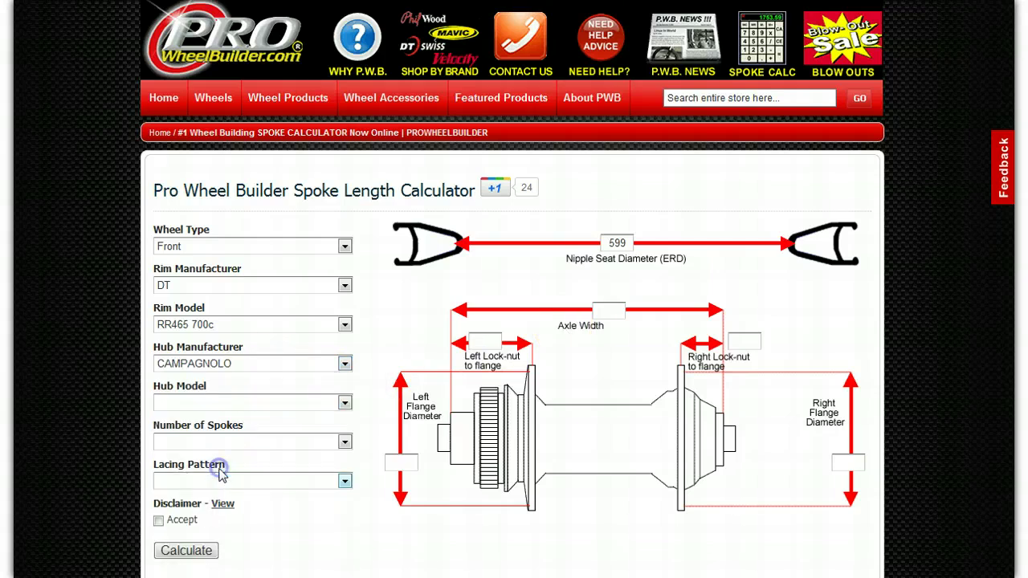
left_click(253, 404)
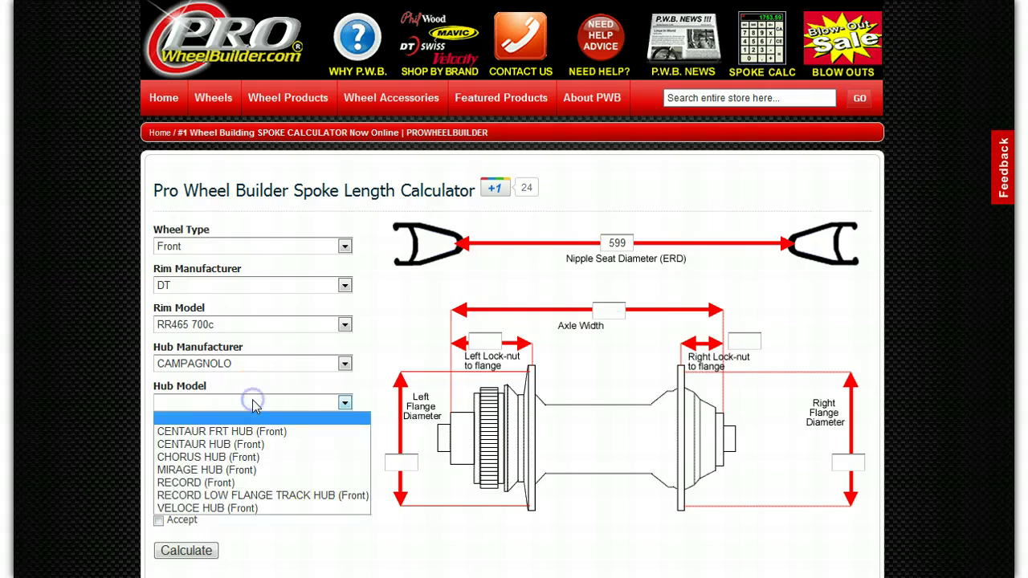
left_click(198, 483)
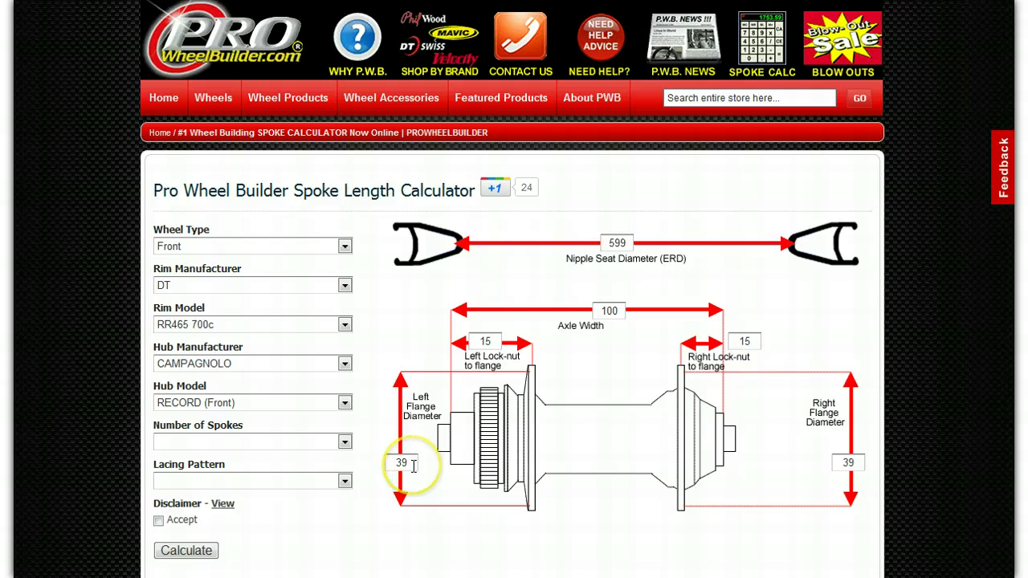
left_click_drag(411, 463, 381, 463)
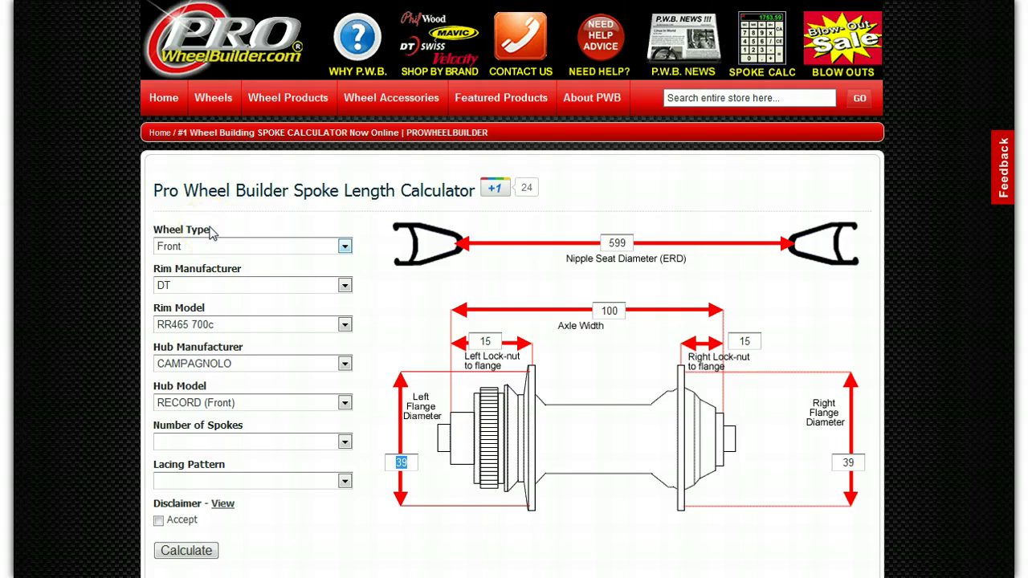
type("38.")
type("5")
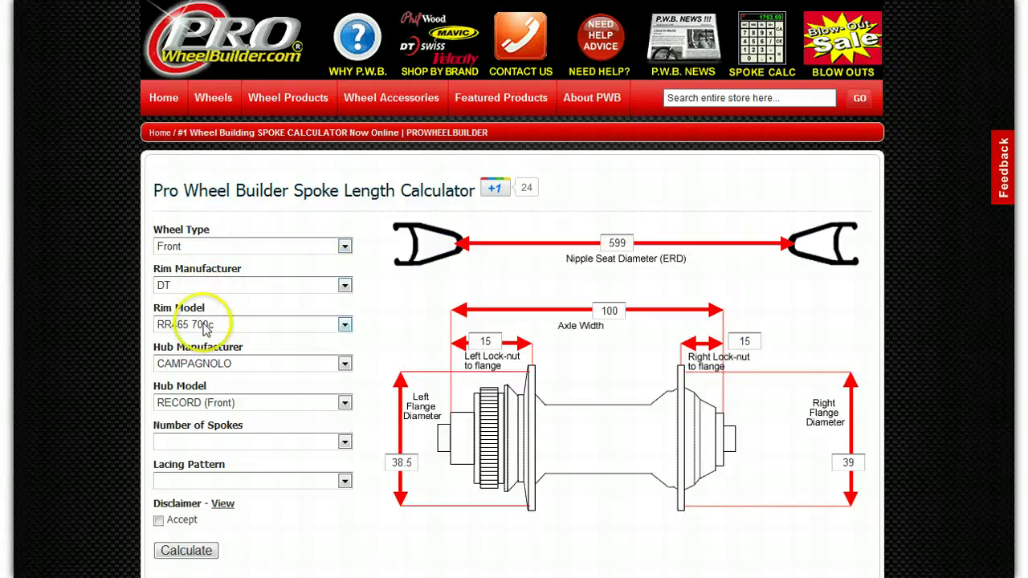
Step: Set Number of Spokes to 32 and bring up the lacing pattern options
left_click(214, 447)
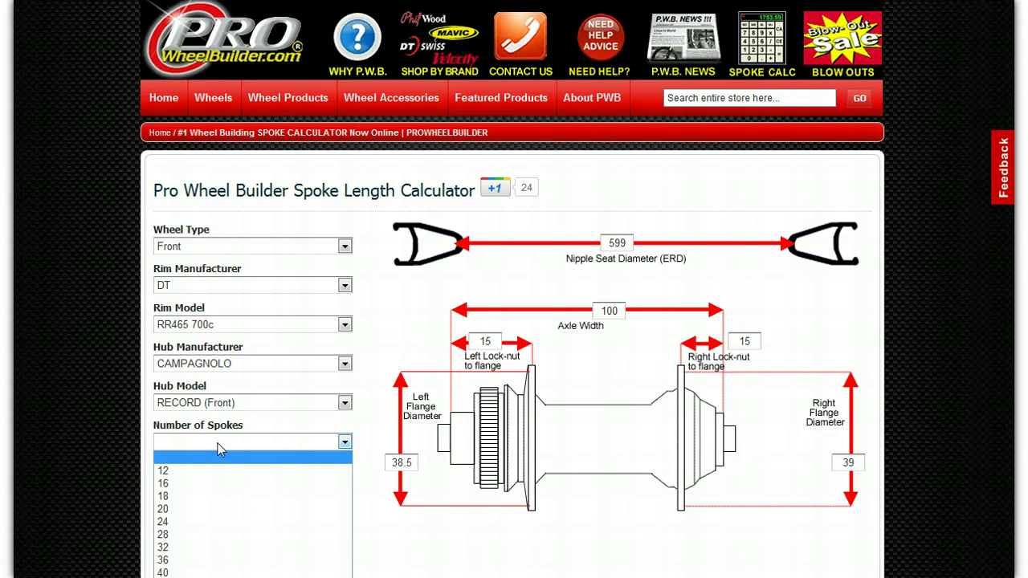
scroll(221, 450, "down", 1)
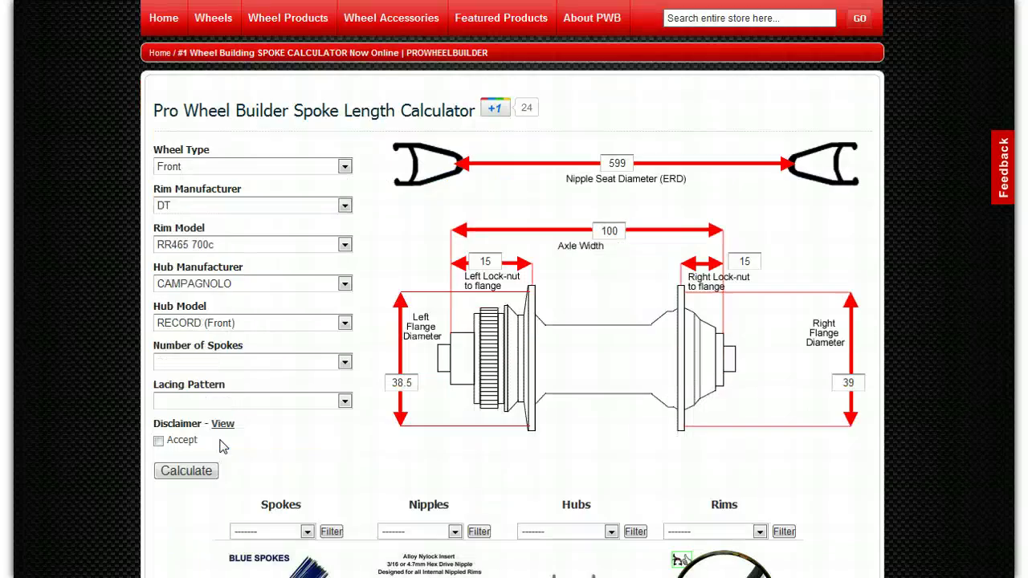
left_click(248, 363)
left_click_drag(262, 402, 279, 398)
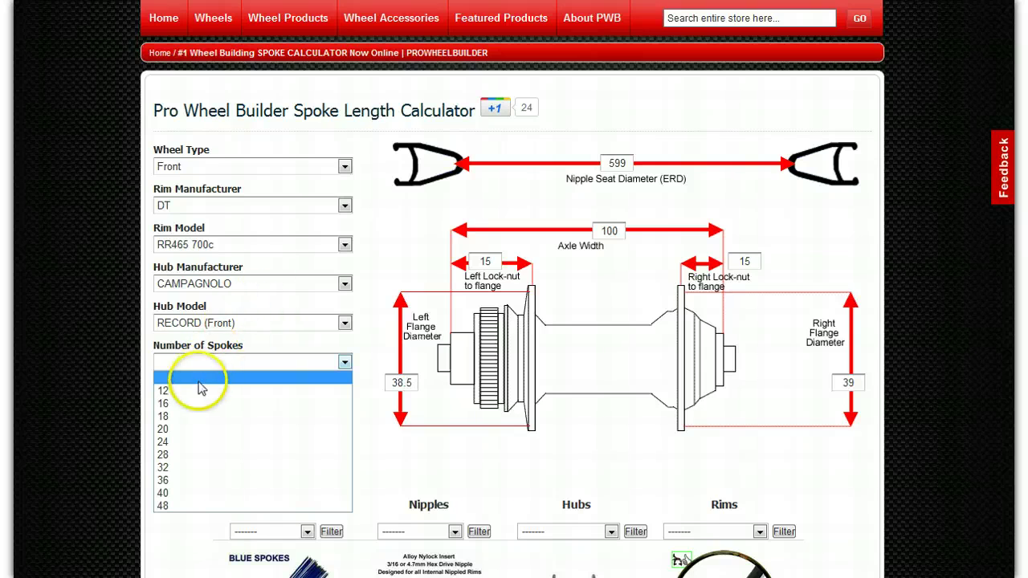
left_click(164, 472)
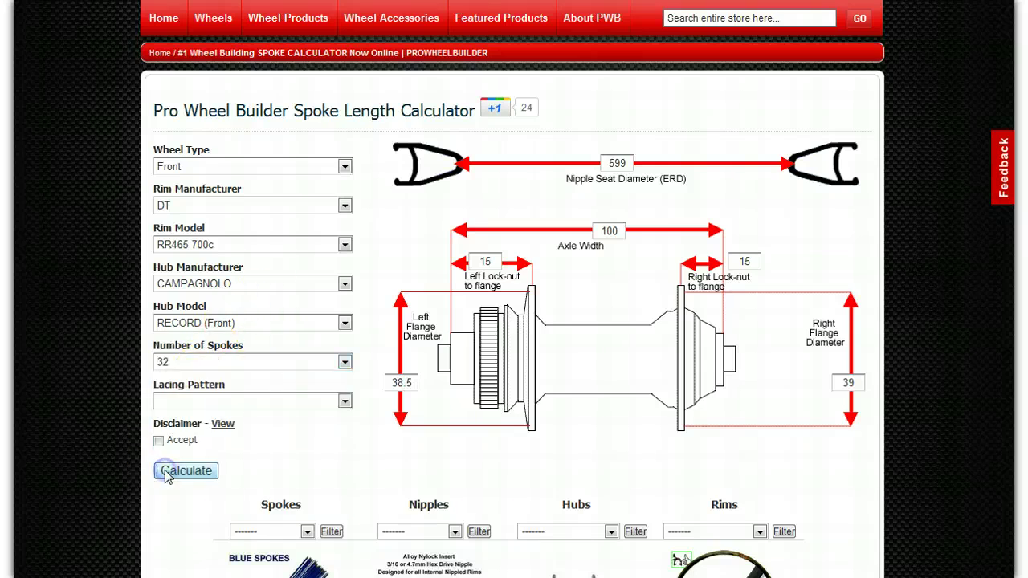
left_click(282, 401)
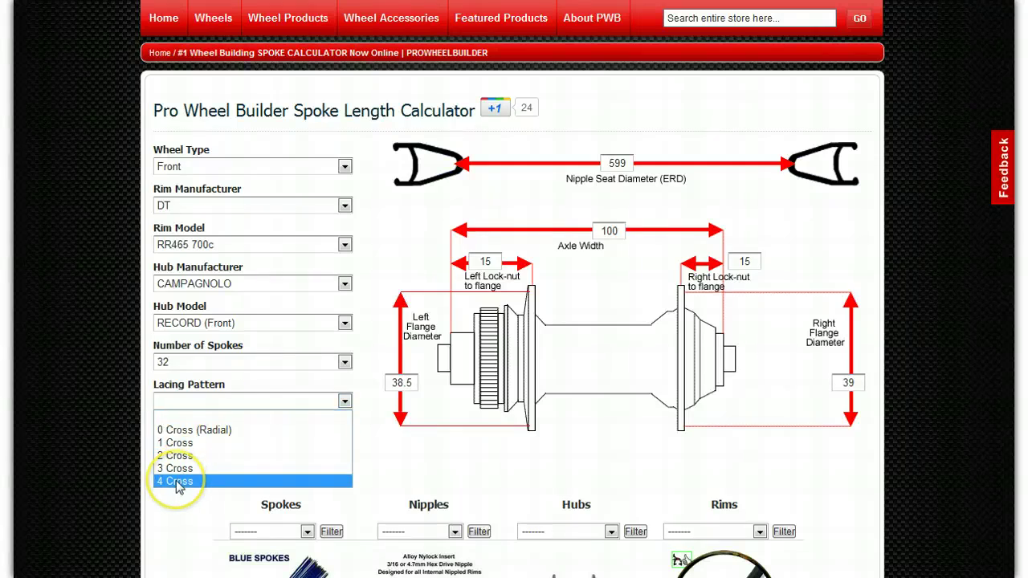
Step: Try 18 and then 20 spokes to see which lacing patterns each allows
left_click(303, 365)
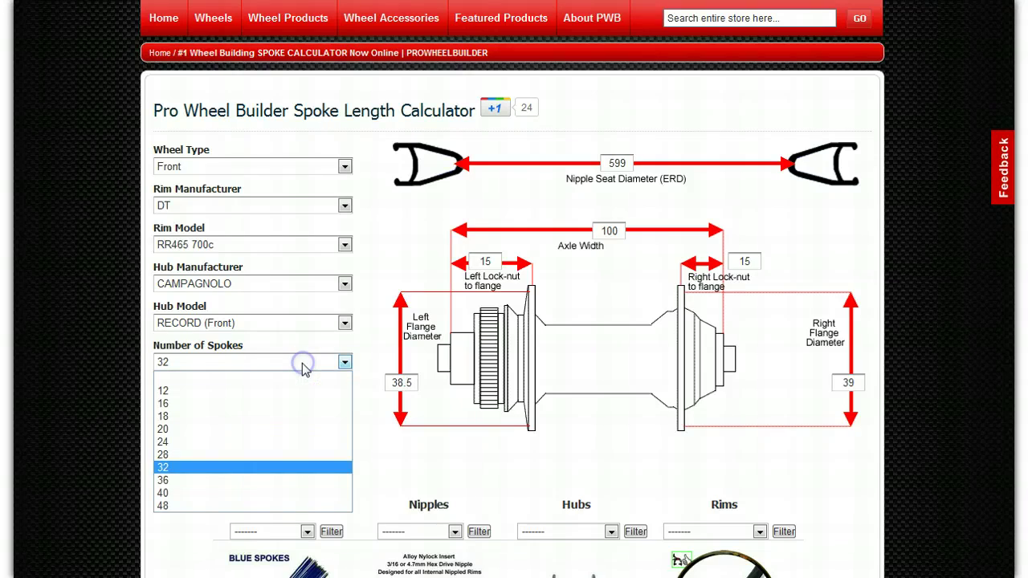
left_click(183, 418)
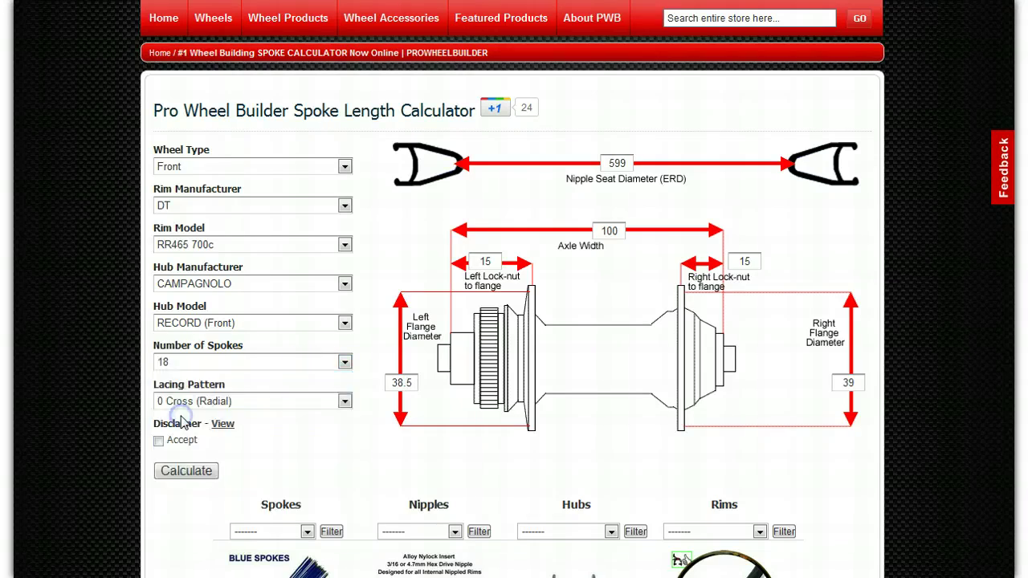
left_click(247, 403)
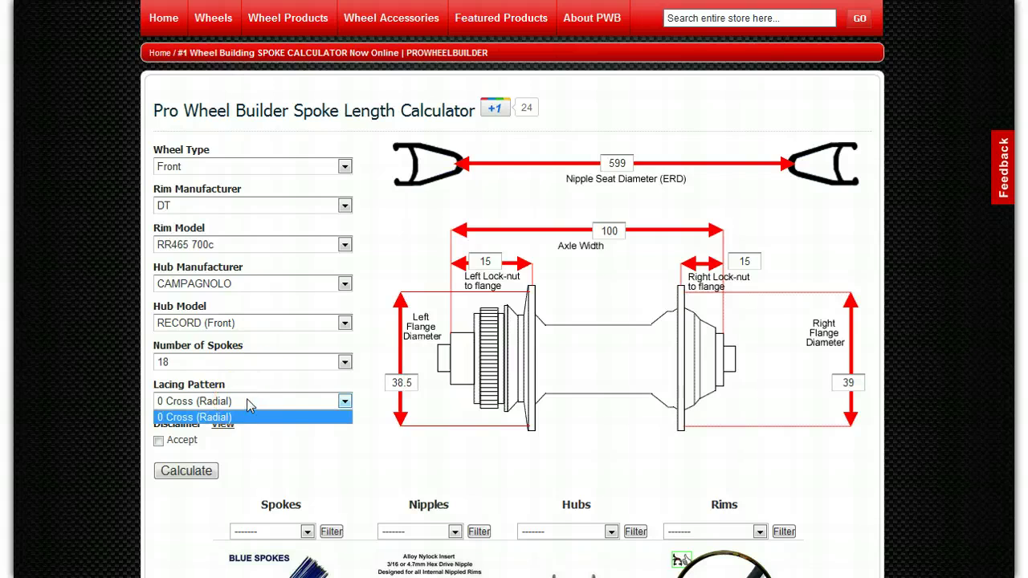
left_click(273, 362)
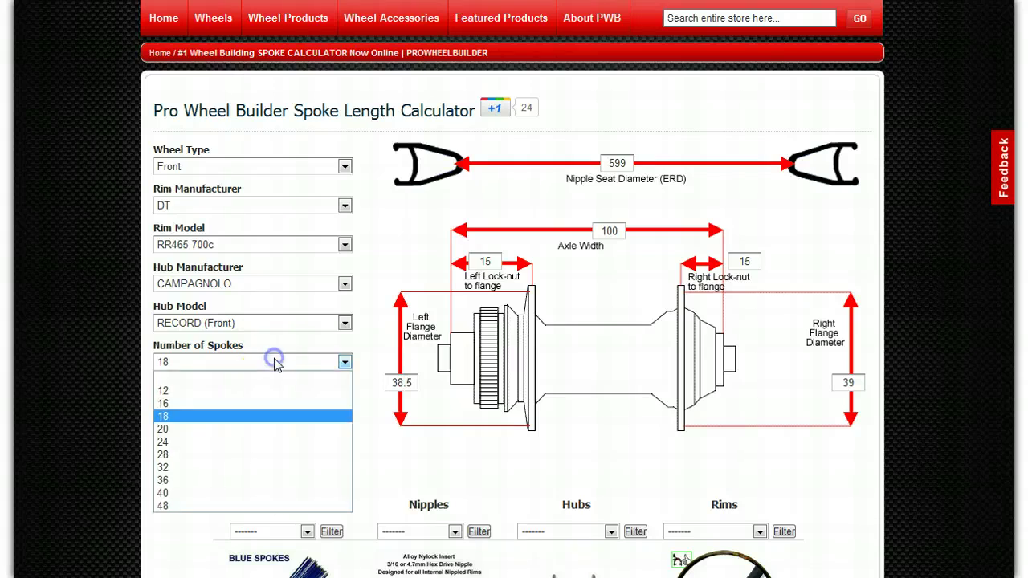
left_click(172, 429)
left_click(227, 402)
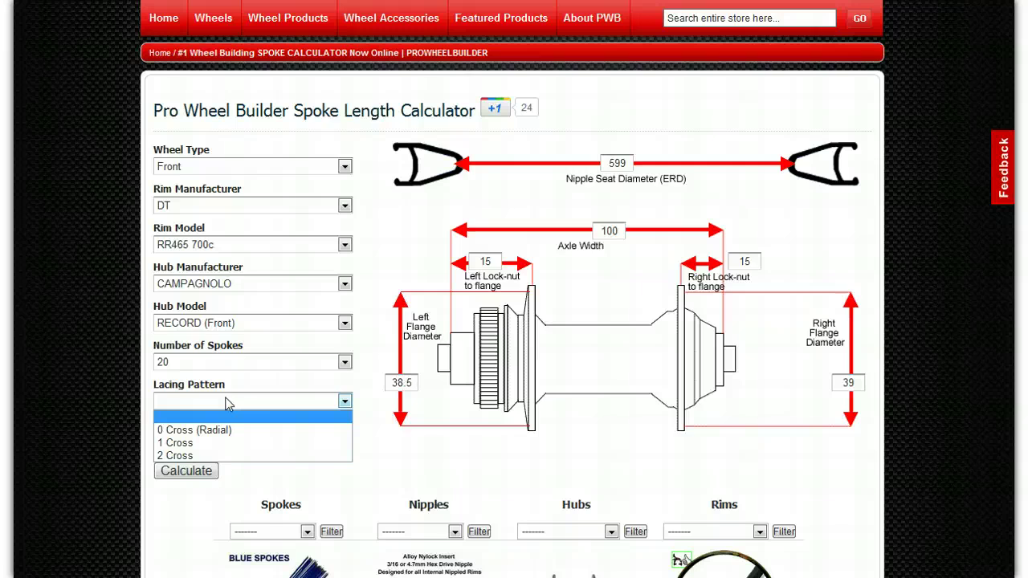
Step: Set the spoke count back to 32 and choose 3 Cross lacing
left_click(250, 363)
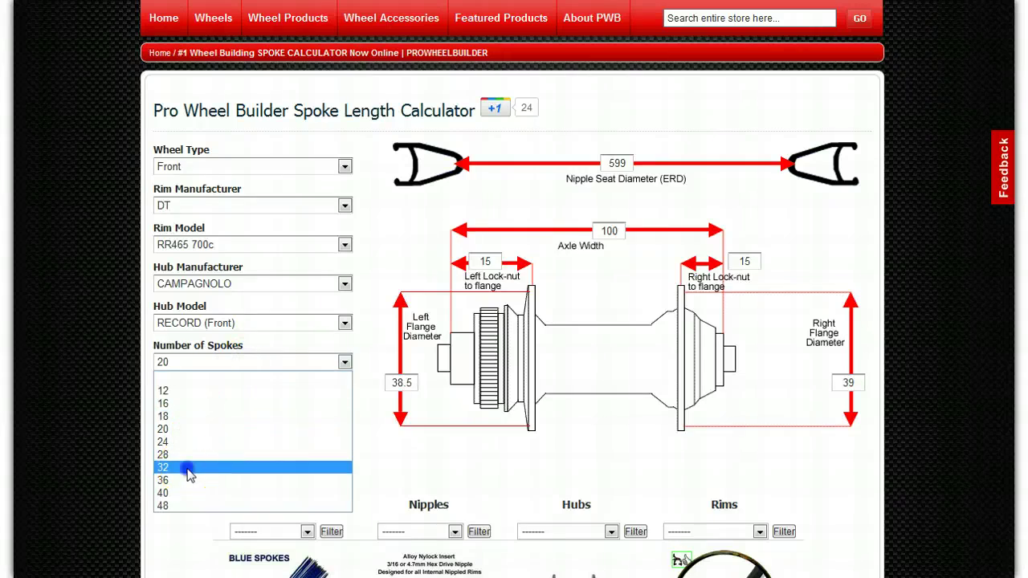
left_click(190, 469)
left_click(233, 404)
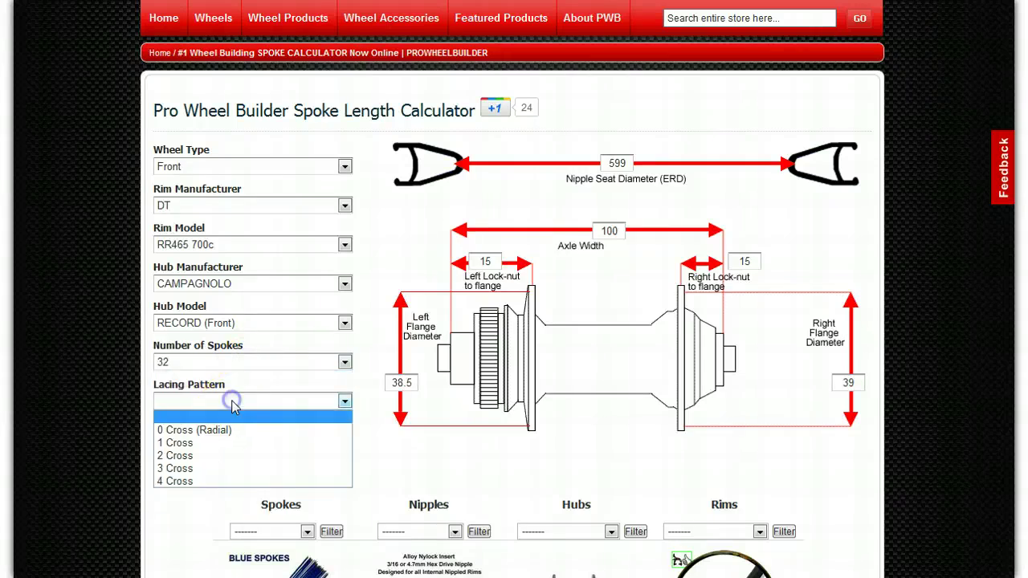
left_click(174, 470)
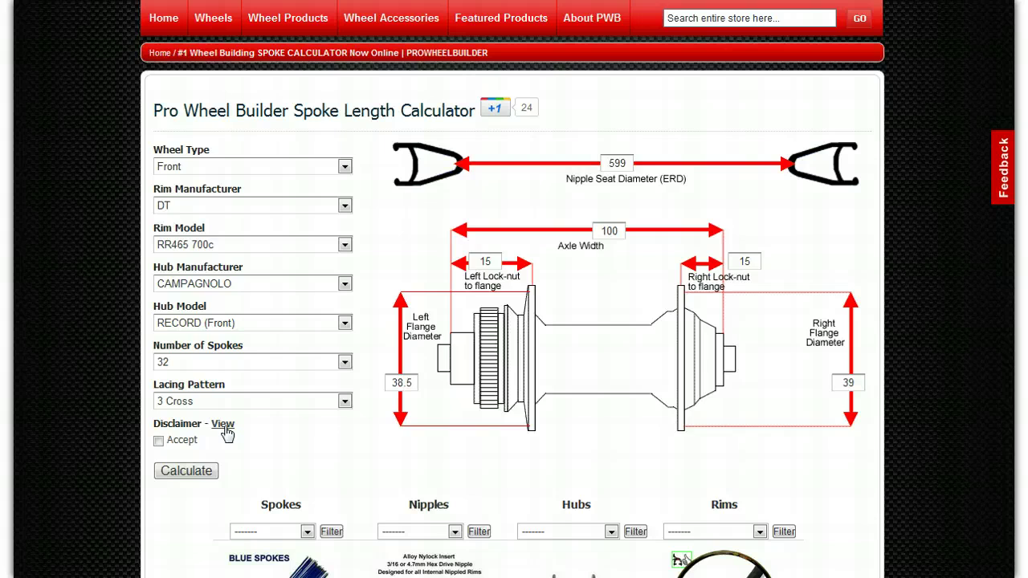
Step: Accept the disclaimer and calculate spoke lengths: 294.8 mm left, 294.7 mm right
left_click(223, 426)
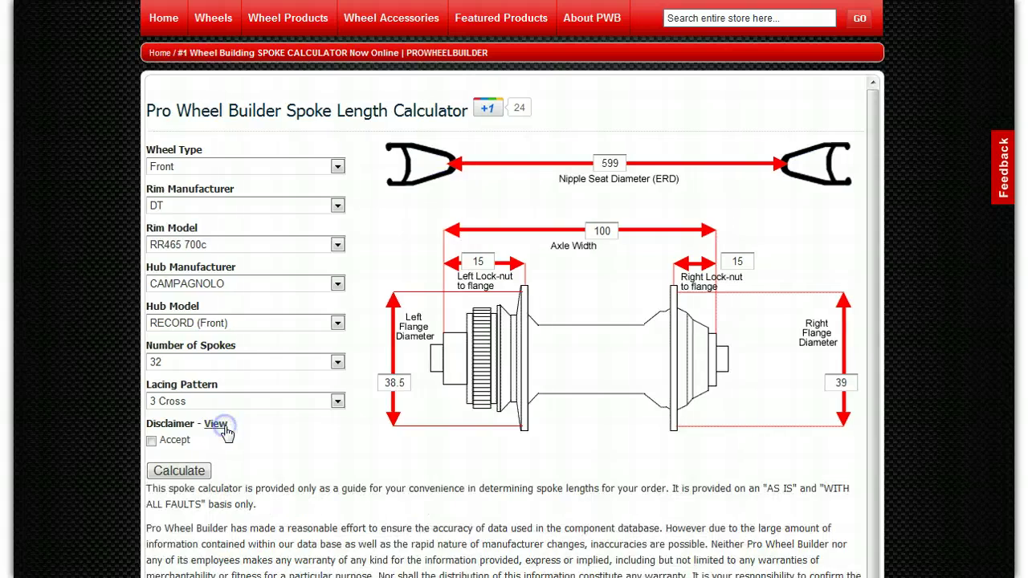
left_click(222, 426)
left_click(159, 446)
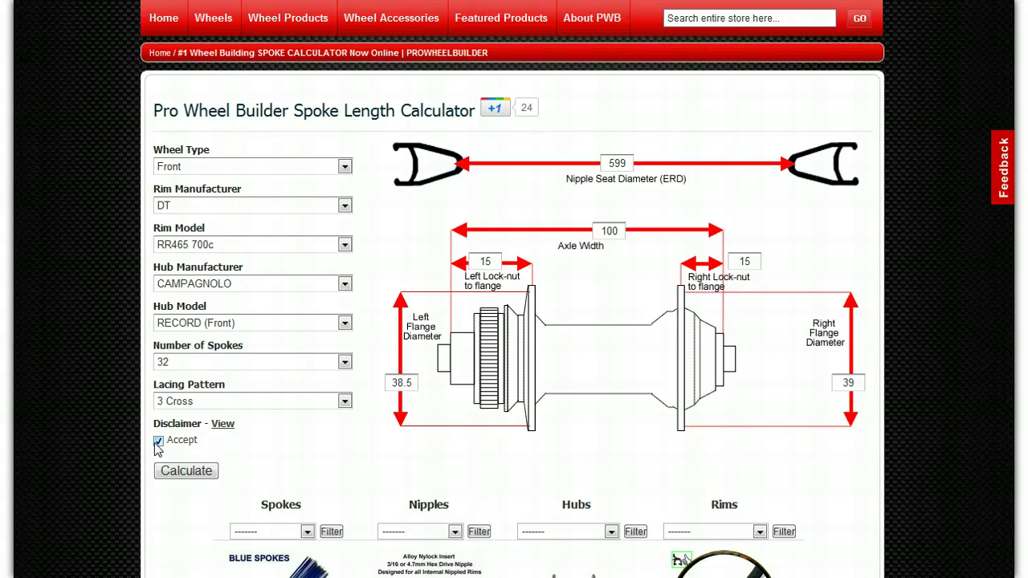
left_click(180, 473)
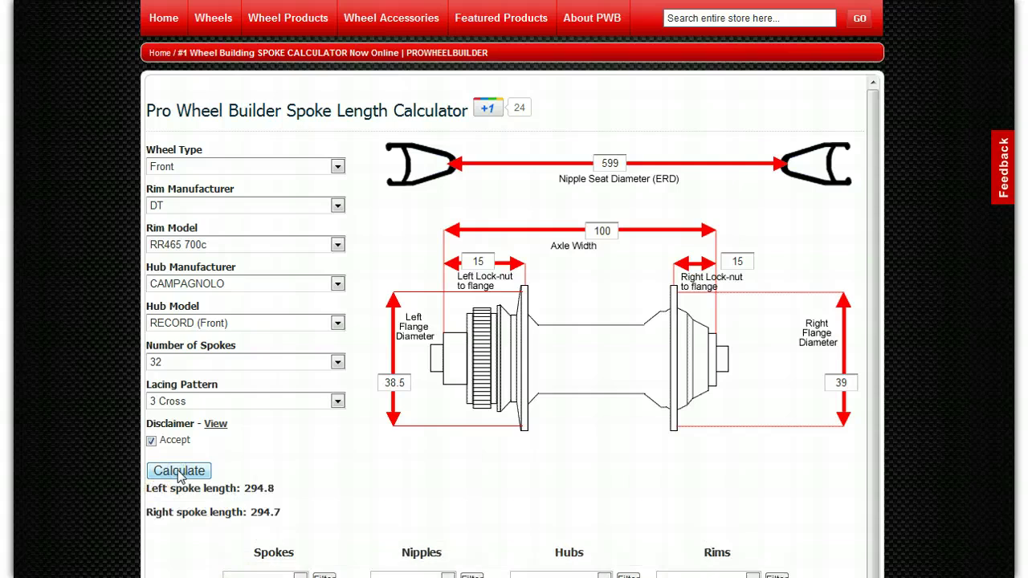
left_click(181, 475)
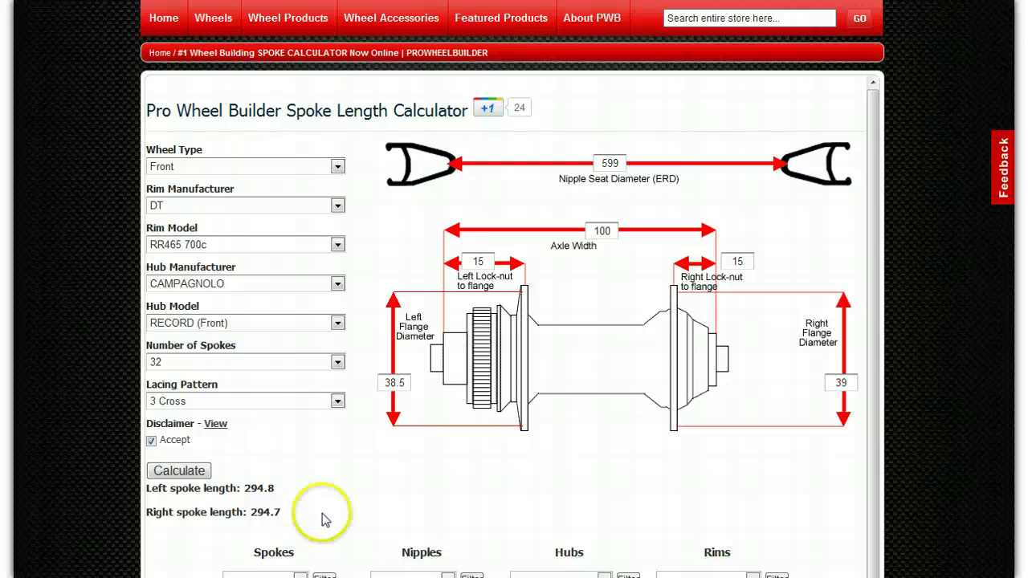
scroll(321, 511, "up", 2)
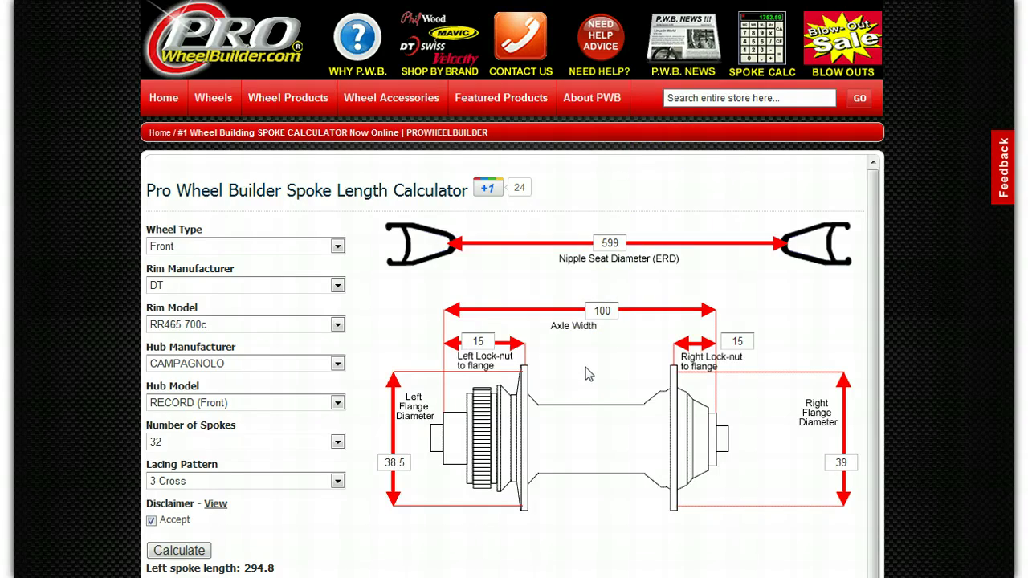
left_click(1002, 177)
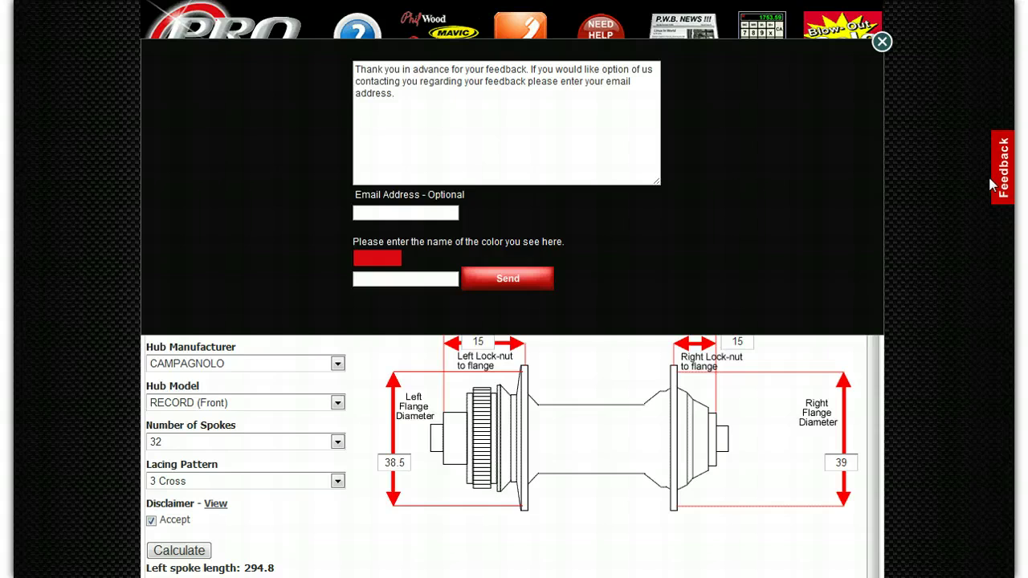
left_click(882, 42)
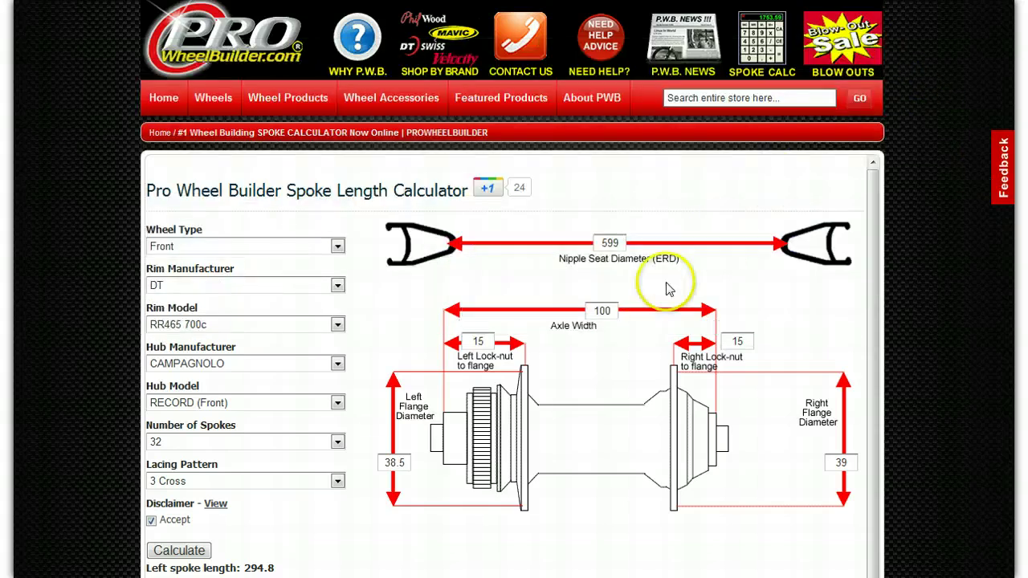